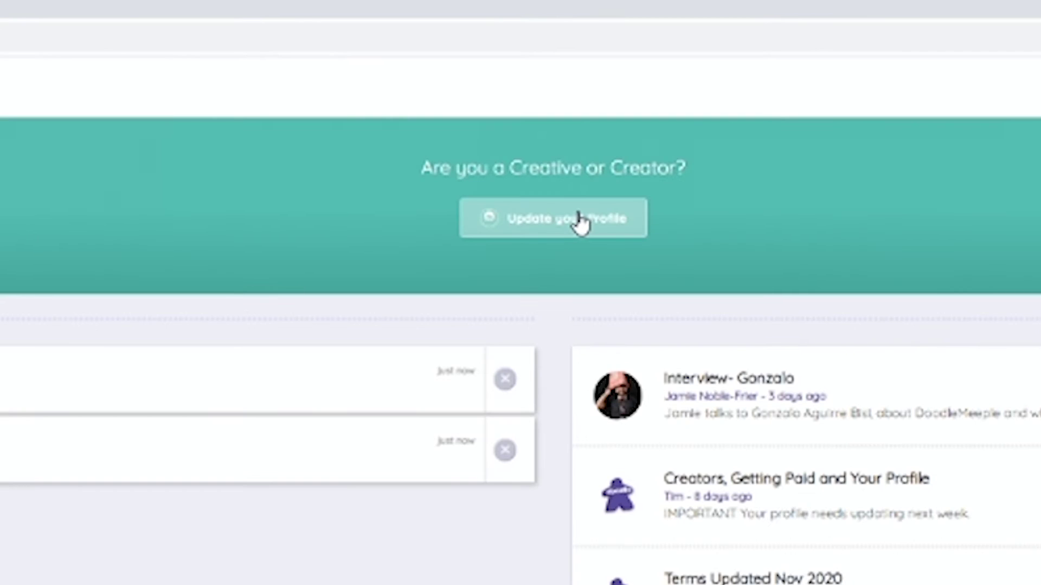
Register as a Creative, add an Artist skill section, and begin its showreel link.
left_click(551, 91)
left_click(580, 254)
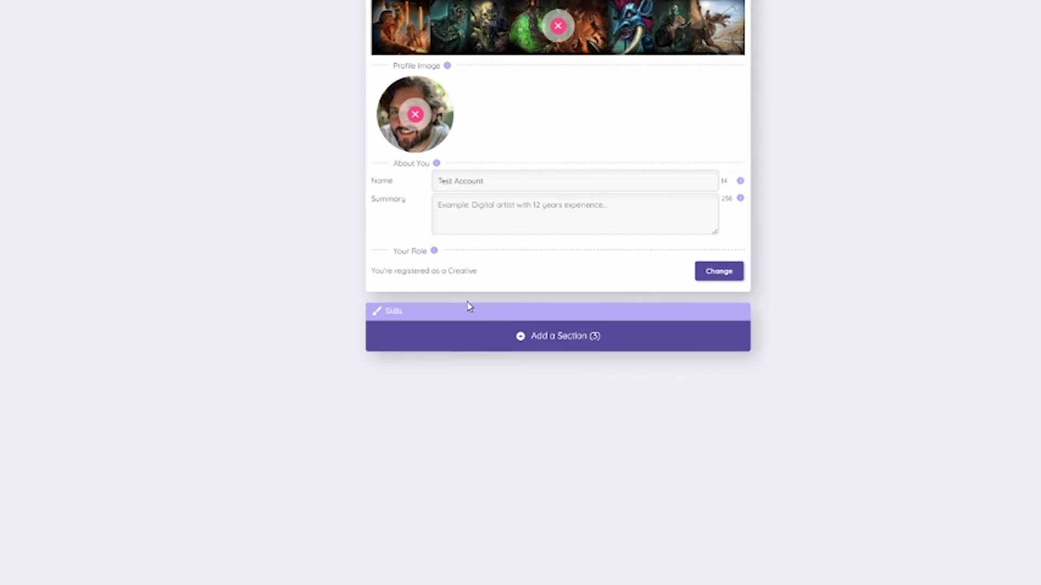
scroll(489, 325, "down", 3)
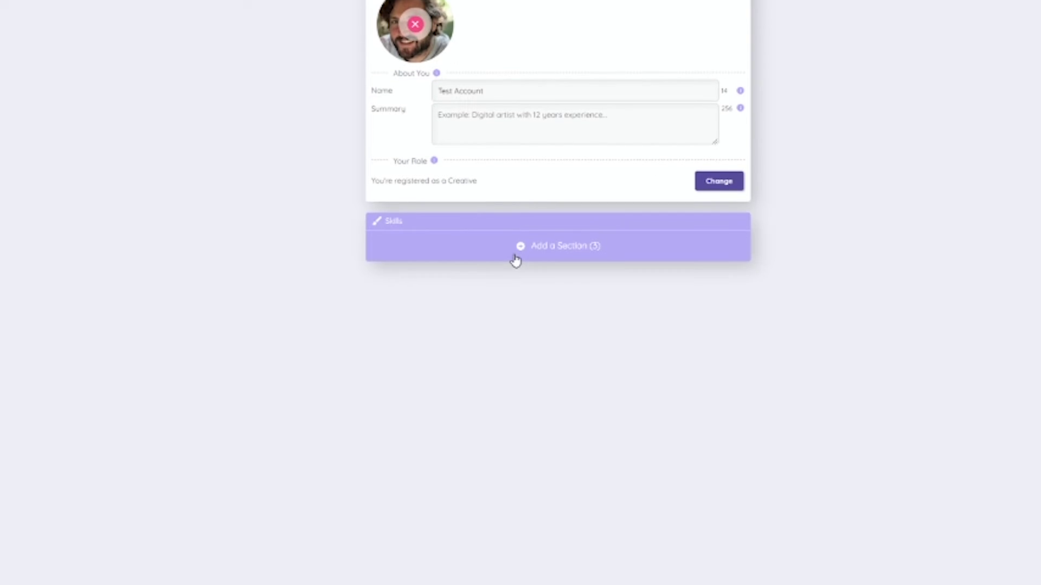
left_click(516, 246)
scroll(809, 262, "down", 4)
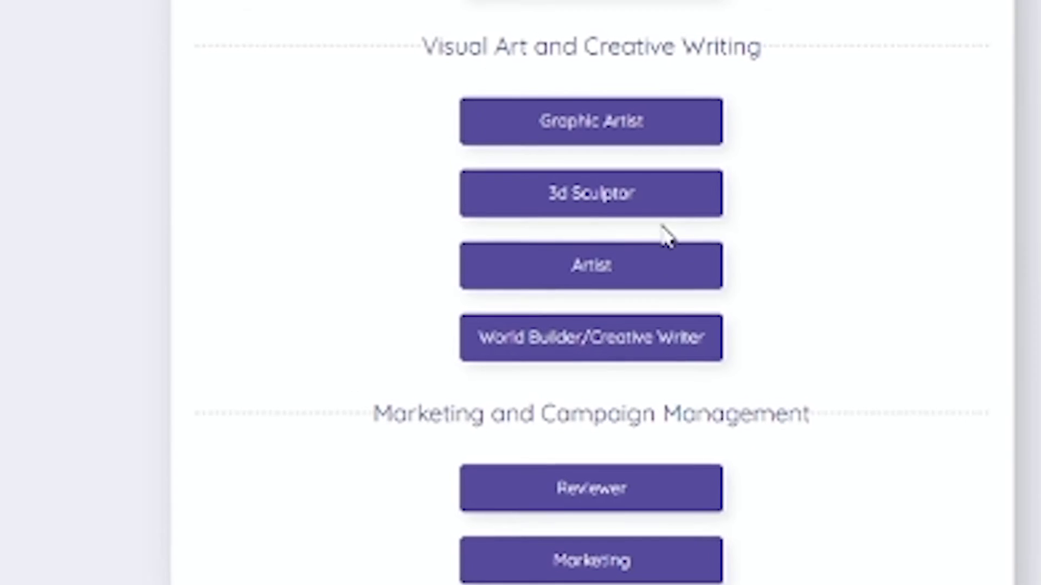
left_click(552, 329)
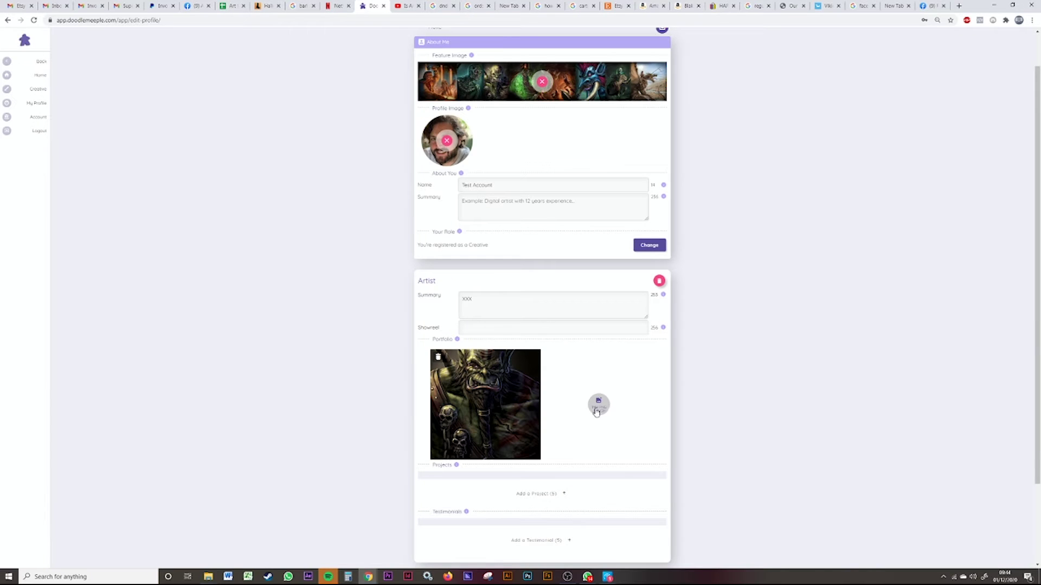
scroll(734, 323, "down", 2)
left_click(521, 246)
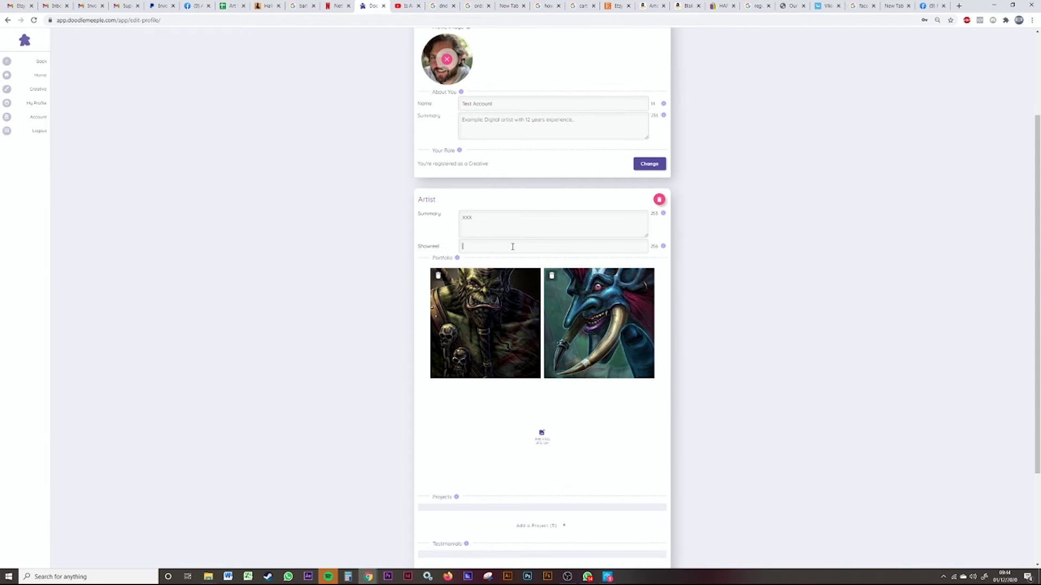
type("www")
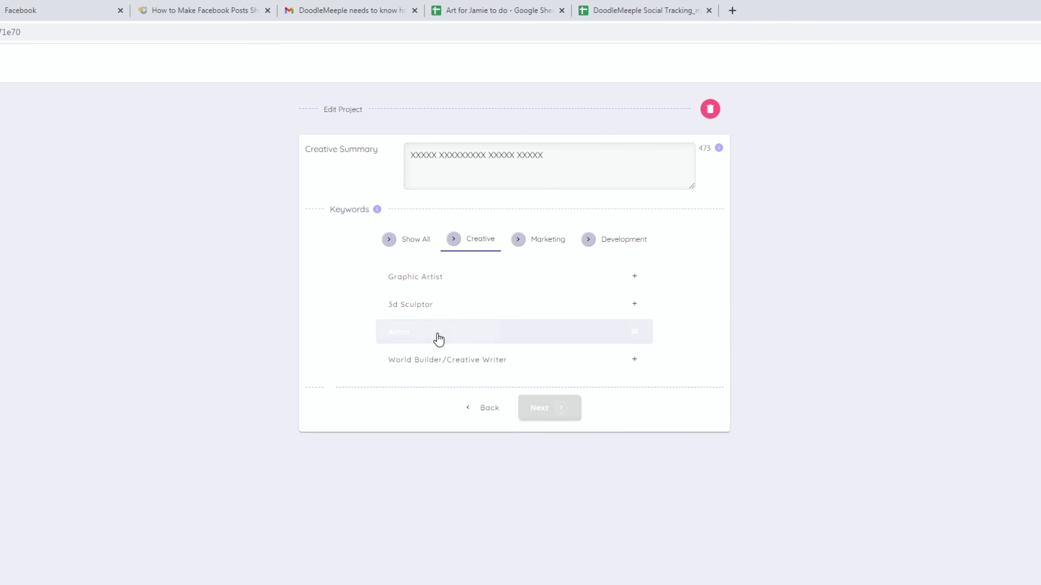
Tag the project brief with the Artist keyword and preview a creative's full profile.
left_click(439, 337)
left_click(548, 410)
left_click(138, 368)
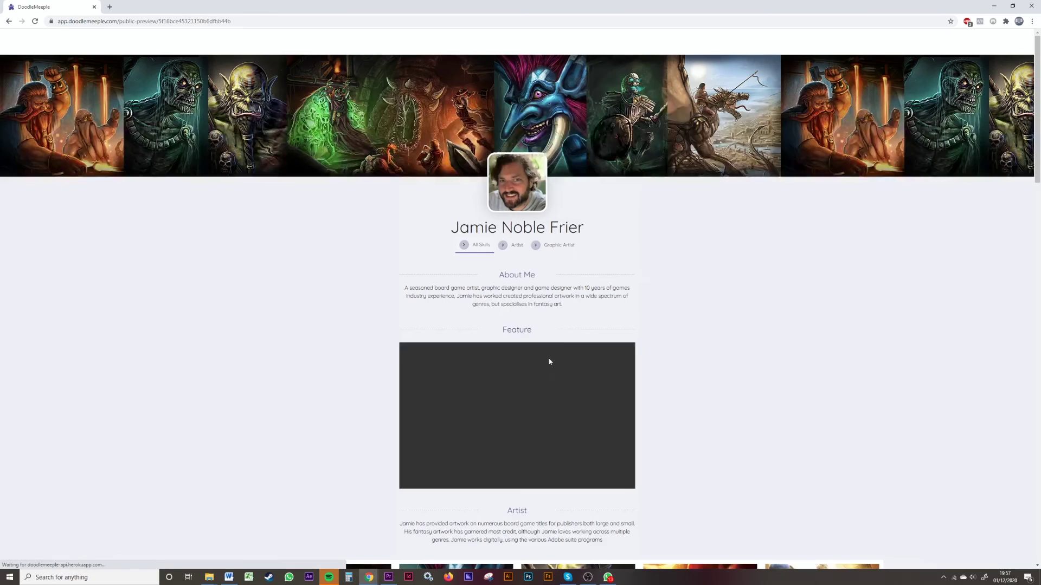
scroll(757, 238, "down", 5)
scroll(756, 238, "down", 3)
scroll(756, 238, "down", 3)
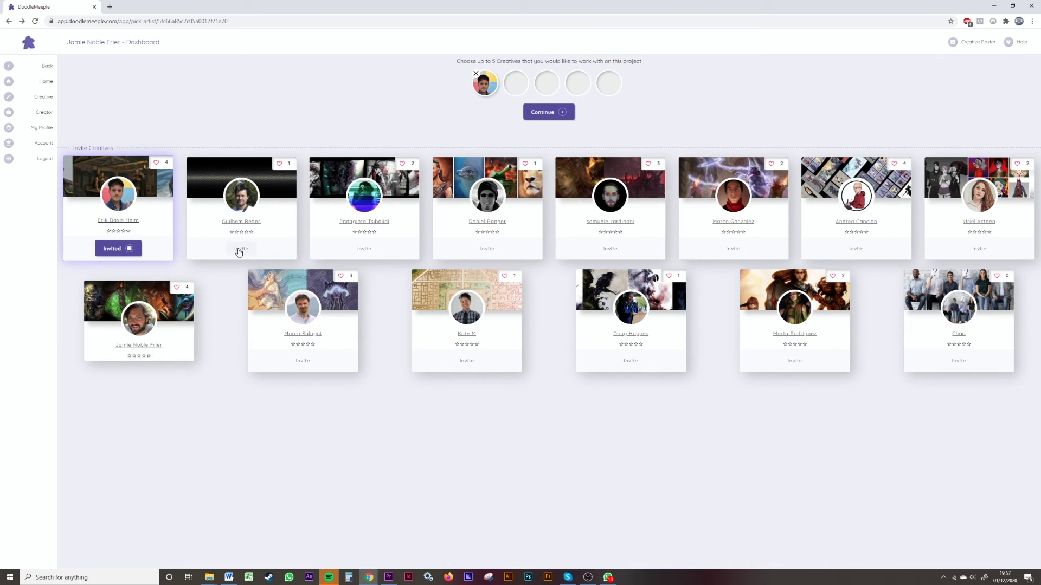
Invite three more creatives to the project from their cards.
left_click(240, 251)
left_click(364, 248)
left_click(486, 249)
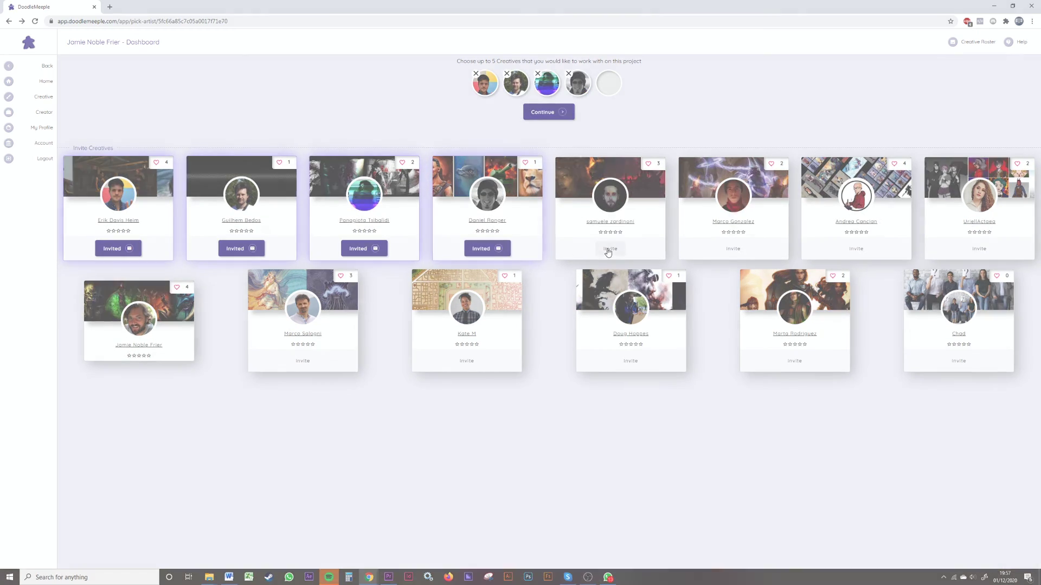